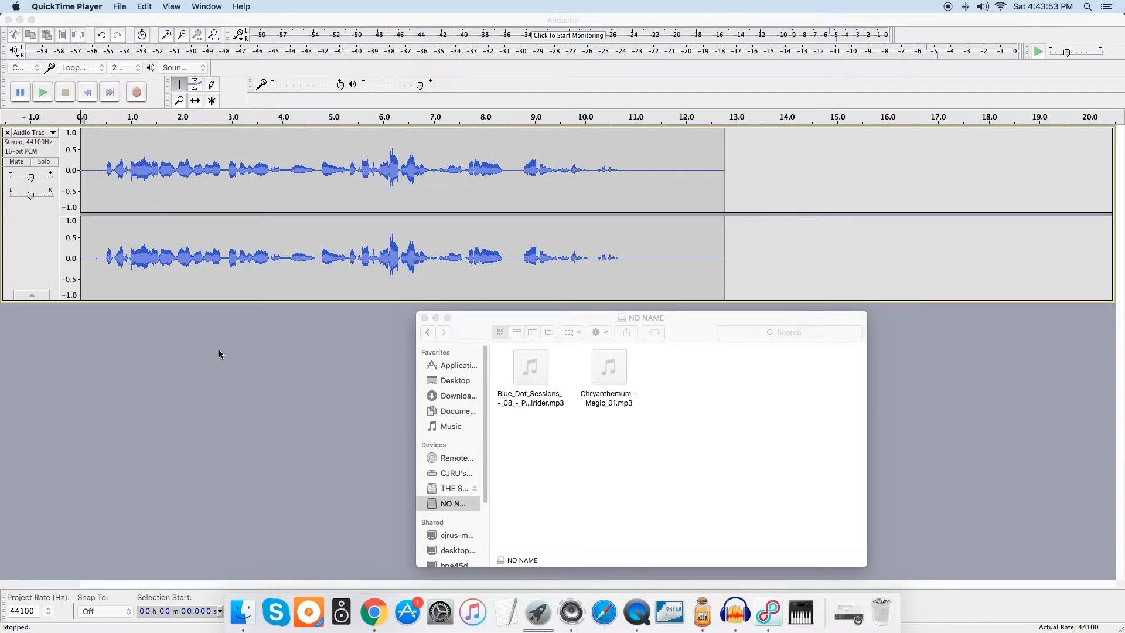
- Import Blue_Dot_Sessions_-_08_-_Pedalrider.mp3 from the NO NAME drive as a new track below the voice recording
left_click_drag(523, 380, 272, 373)
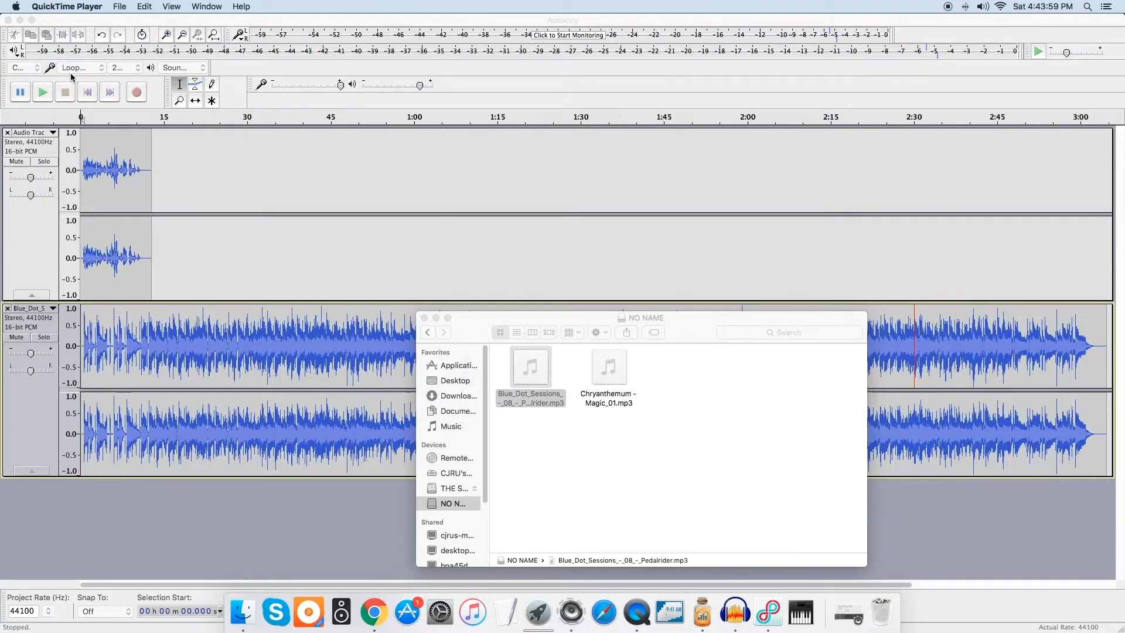
left_click(96, 22)
left_click(85, 7)
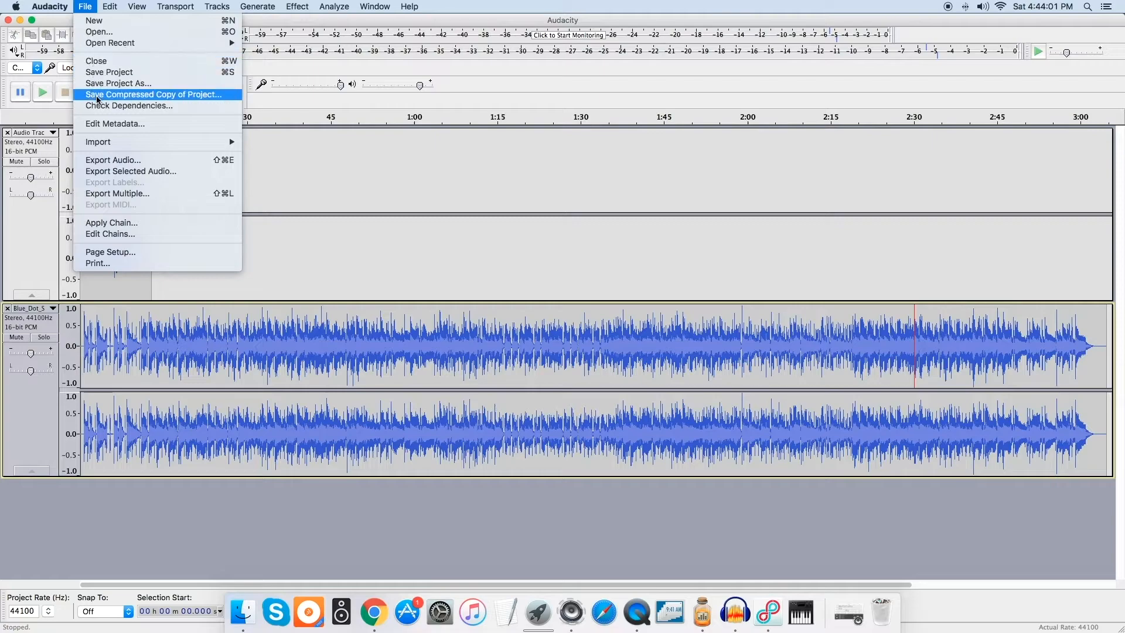
mouse_move(115, 141)
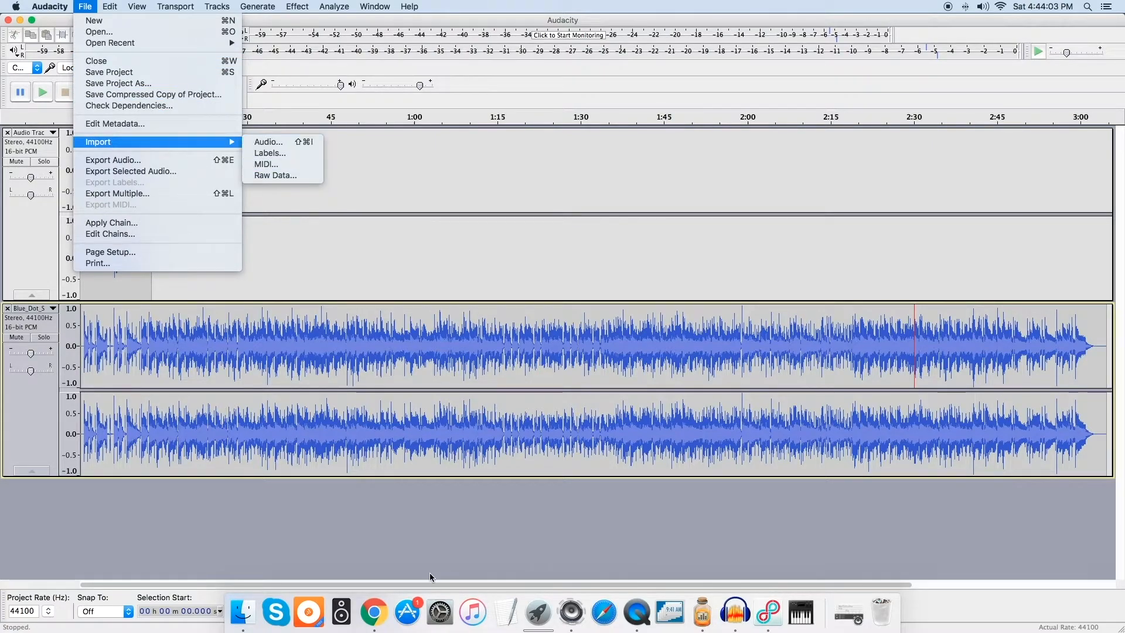
left_click(378, 534)
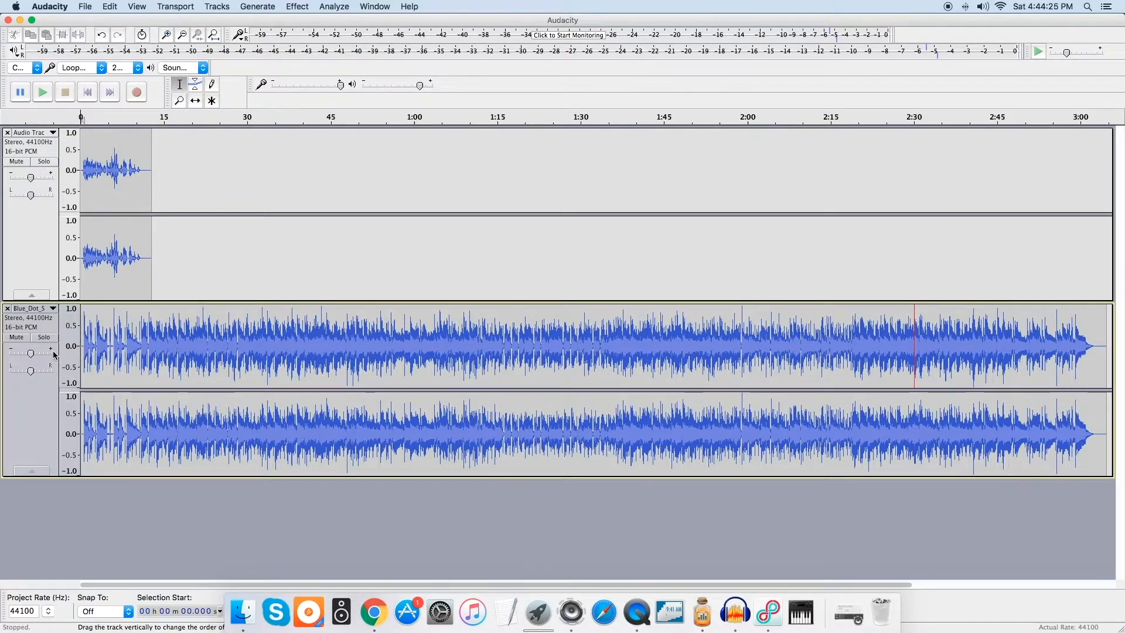
- Lower the gain of the Blue_Dot_Sessions music track to -15 dB and play the mix
left_click(32, 355)
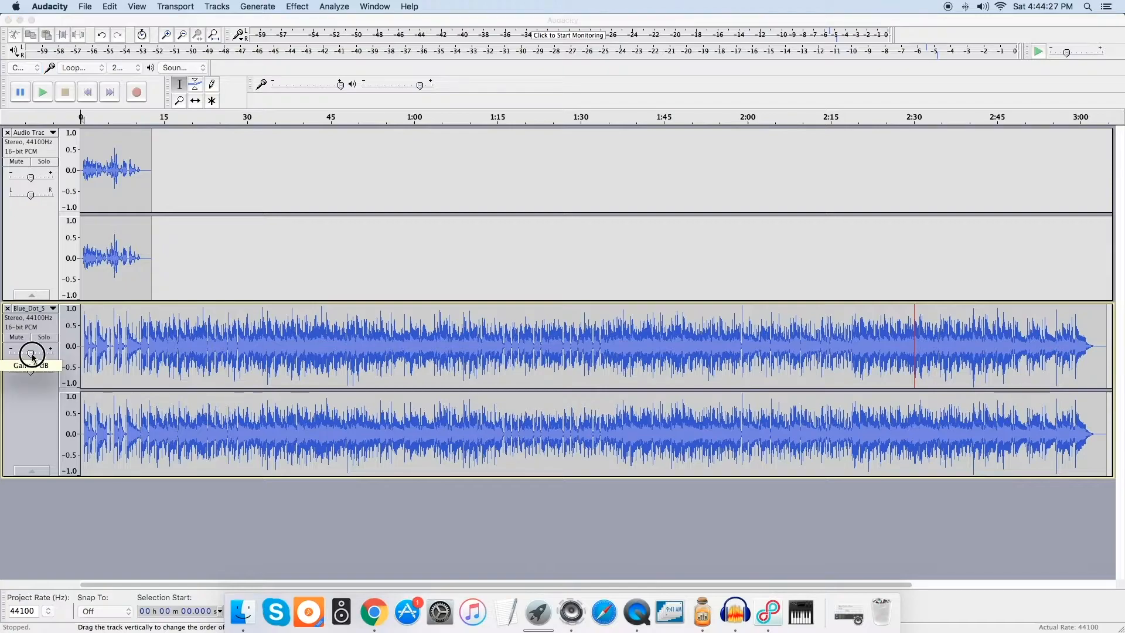
left_click_drag(33, 354, 24, 361)
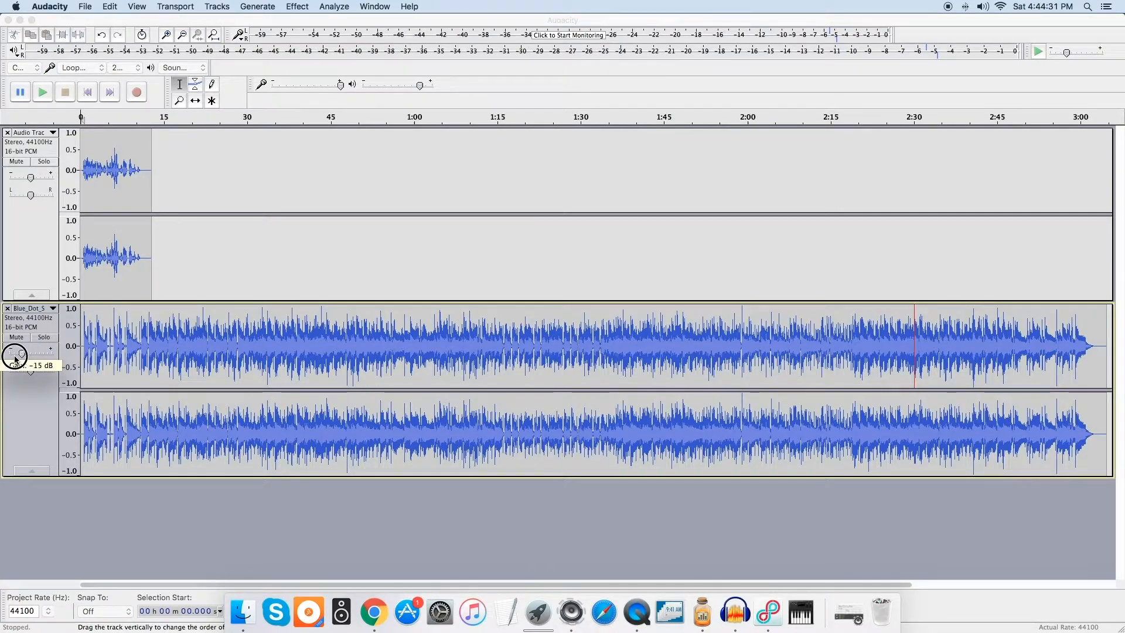
left_click_drag(15, 359, 14, 359)
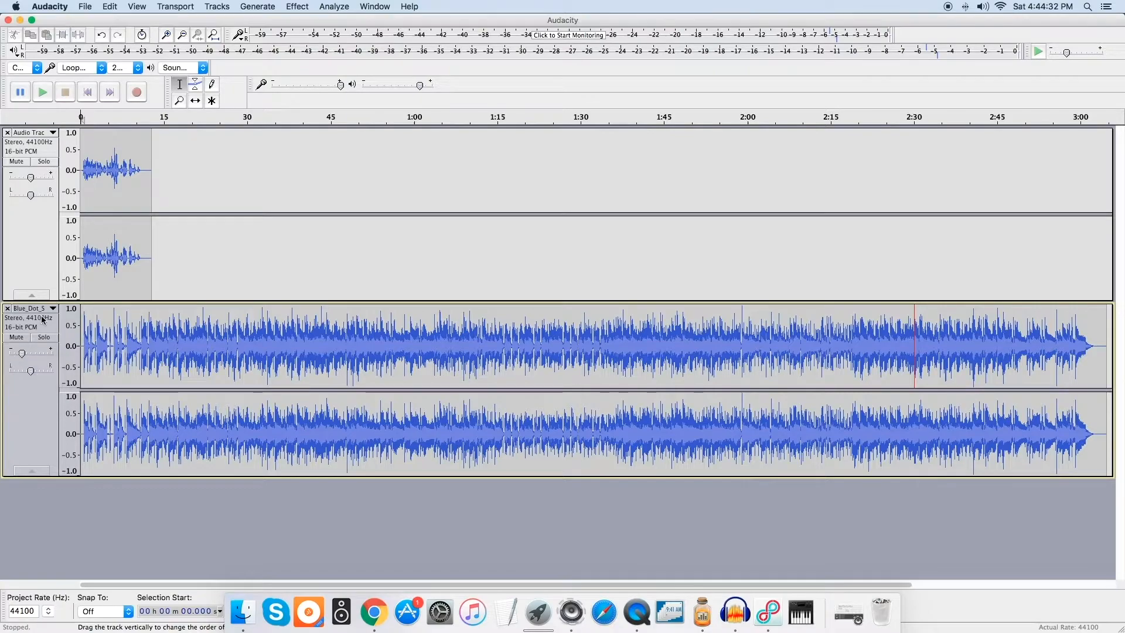
left_click(45, 97)
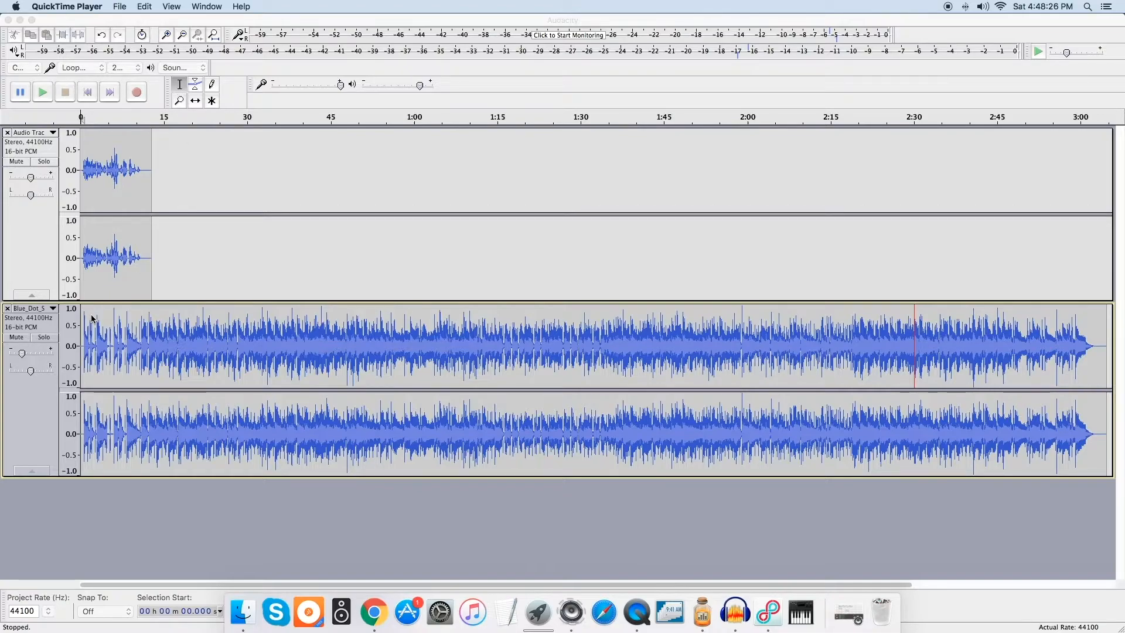
- Select about the first 32 seconds of the music track and trim away all audio outside the selection
left_click(177, 86)
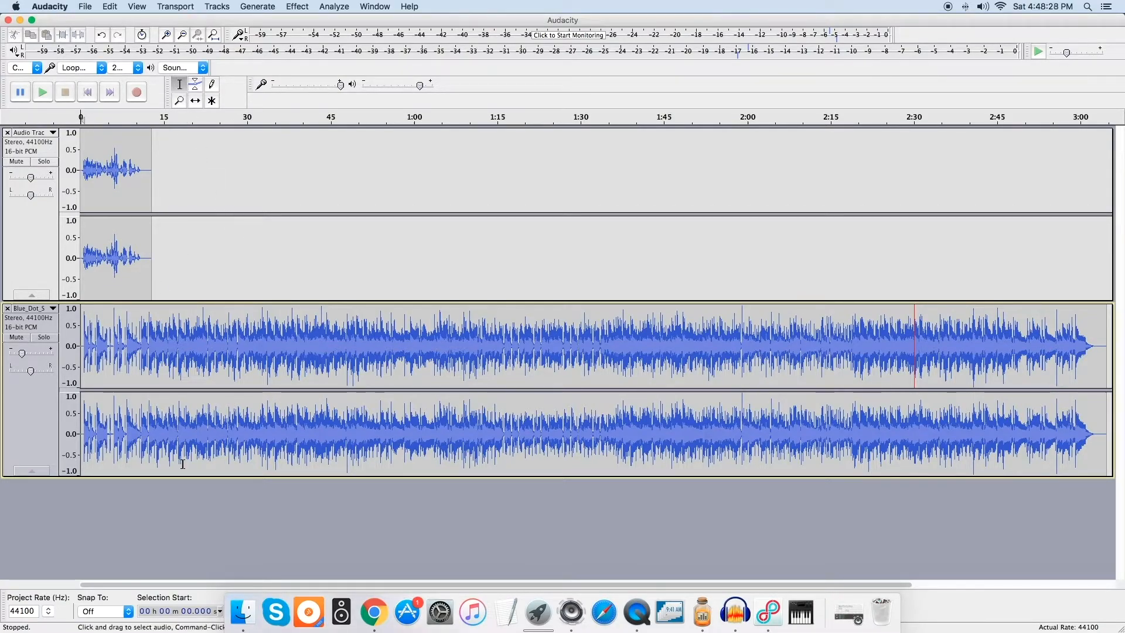
left_click(258, 349)
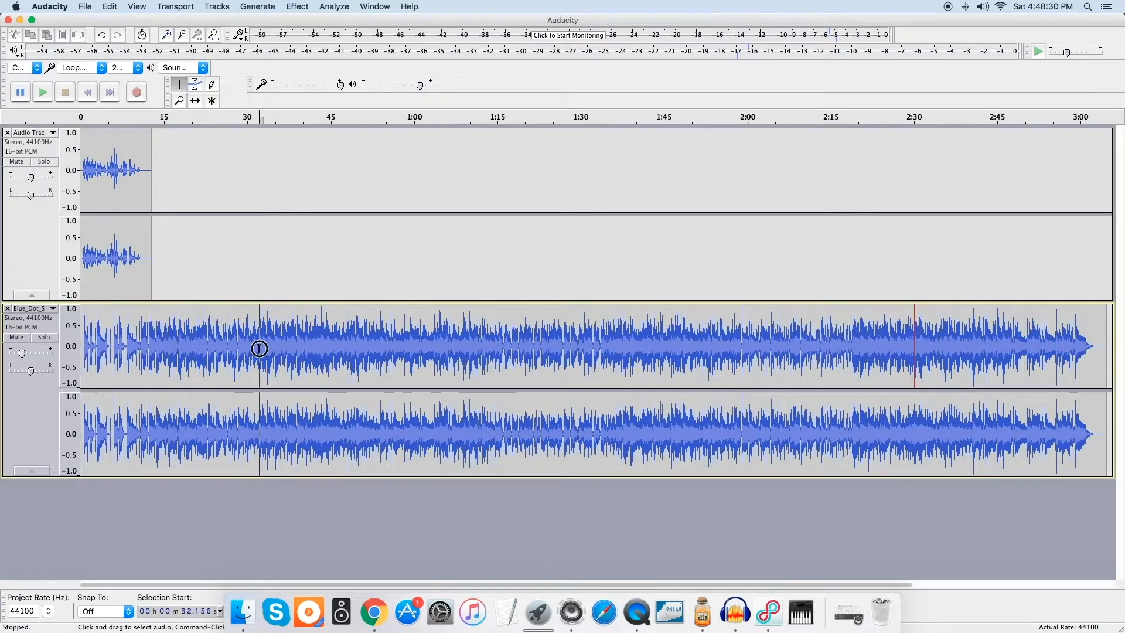
left_click_drag(259, 349, 74, 354)
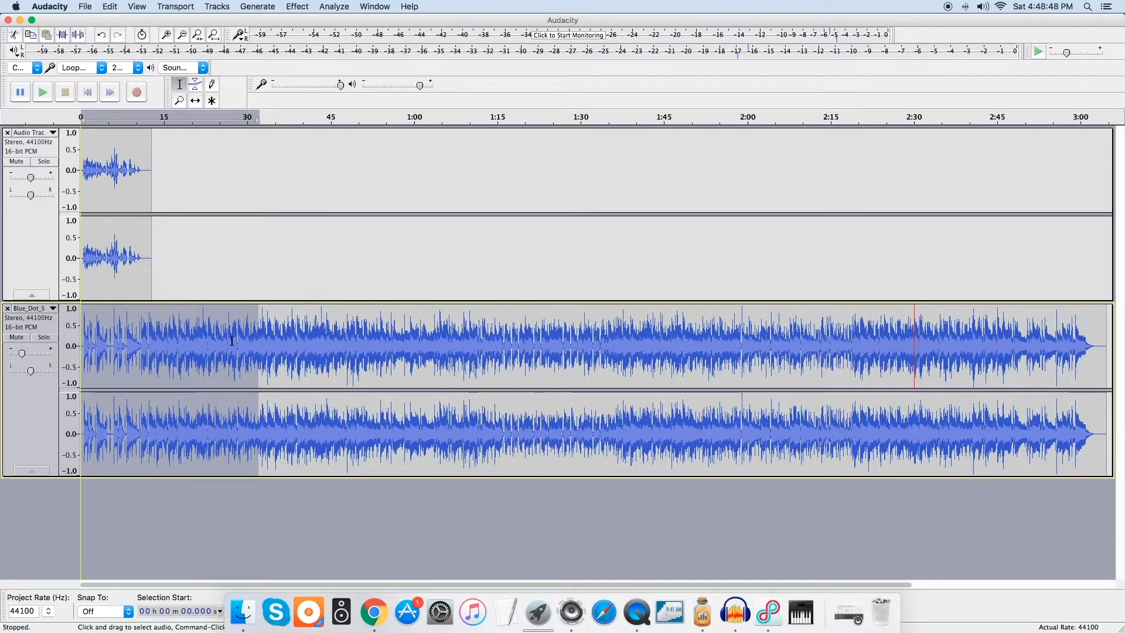
left_click(63, 36)
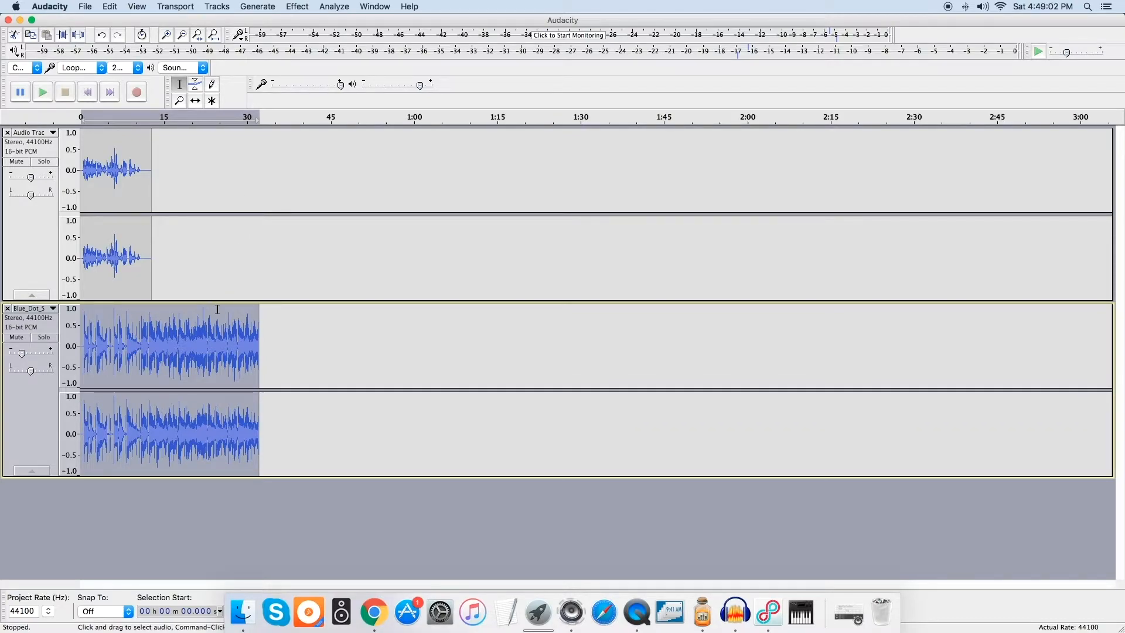
- Silence the section of the music track between about 32 and 46 seconds
left_click(302, 350)
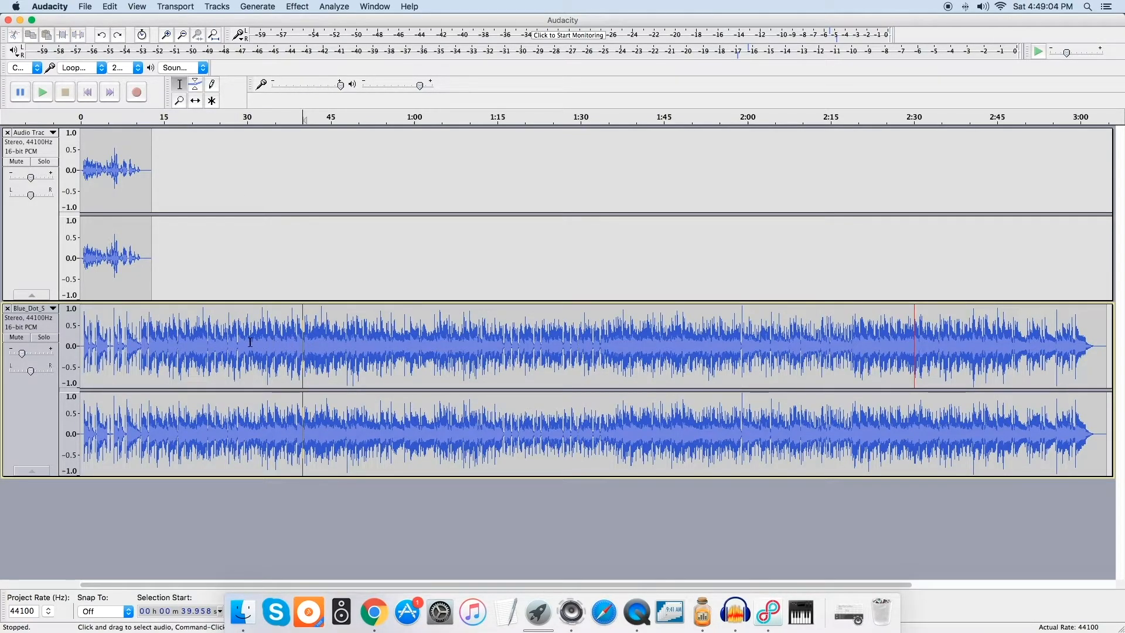
left_click_drag(261, 338, 334, 333)
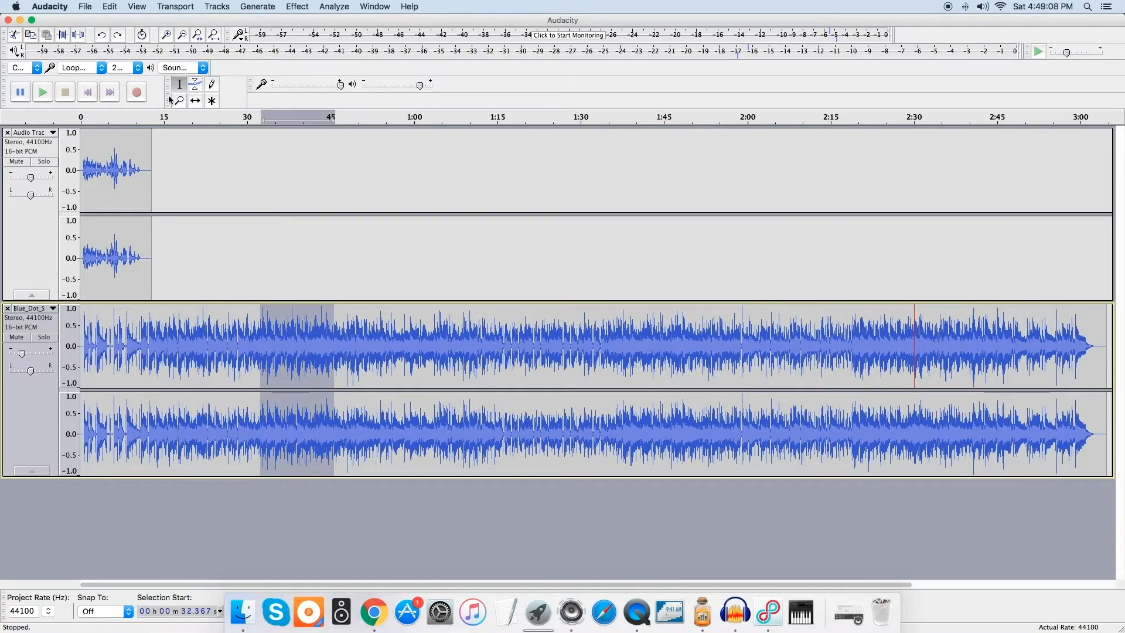
left_click(84, 35)
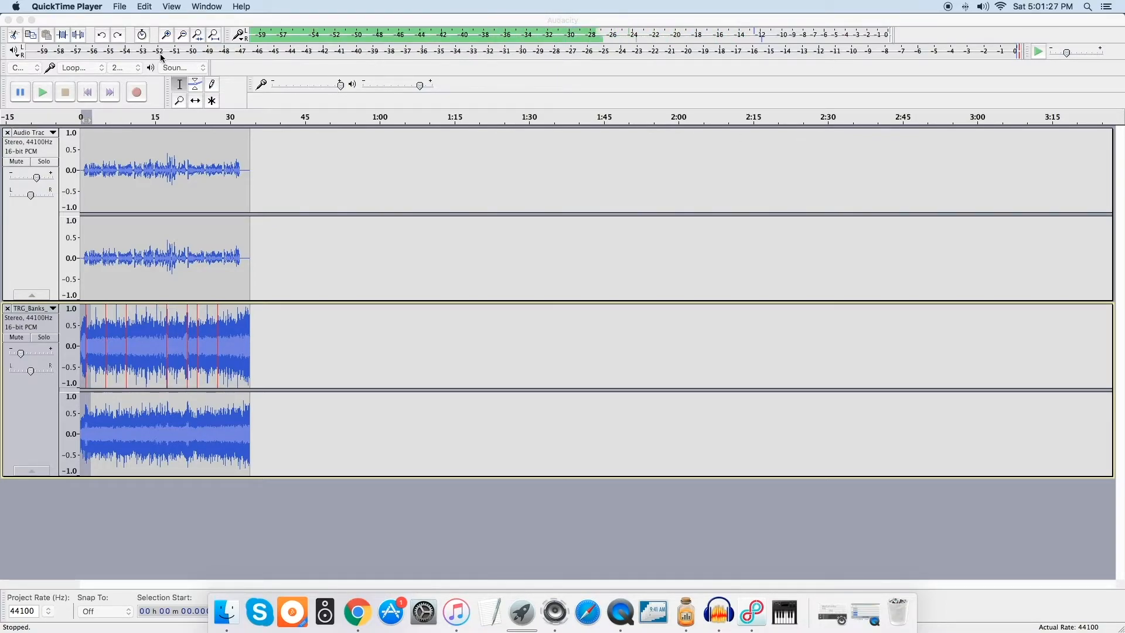
- Play the voice and TRG_Banks music mix from the start for a few seconds to hear the abrupt opening
left_click(89, 93)
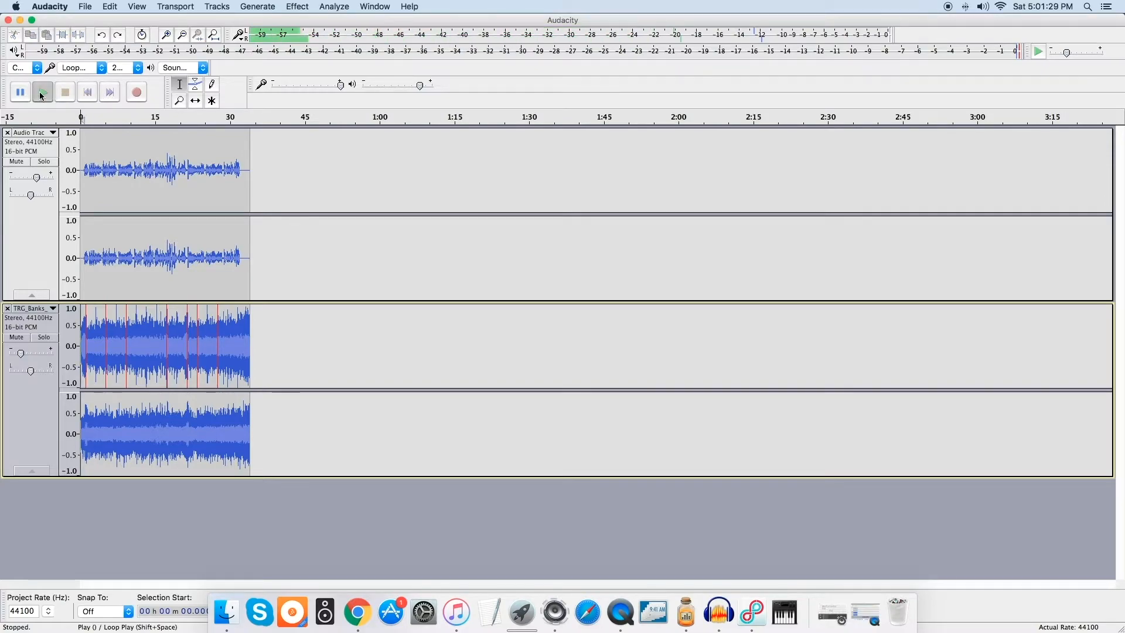
left_click(41, 93)
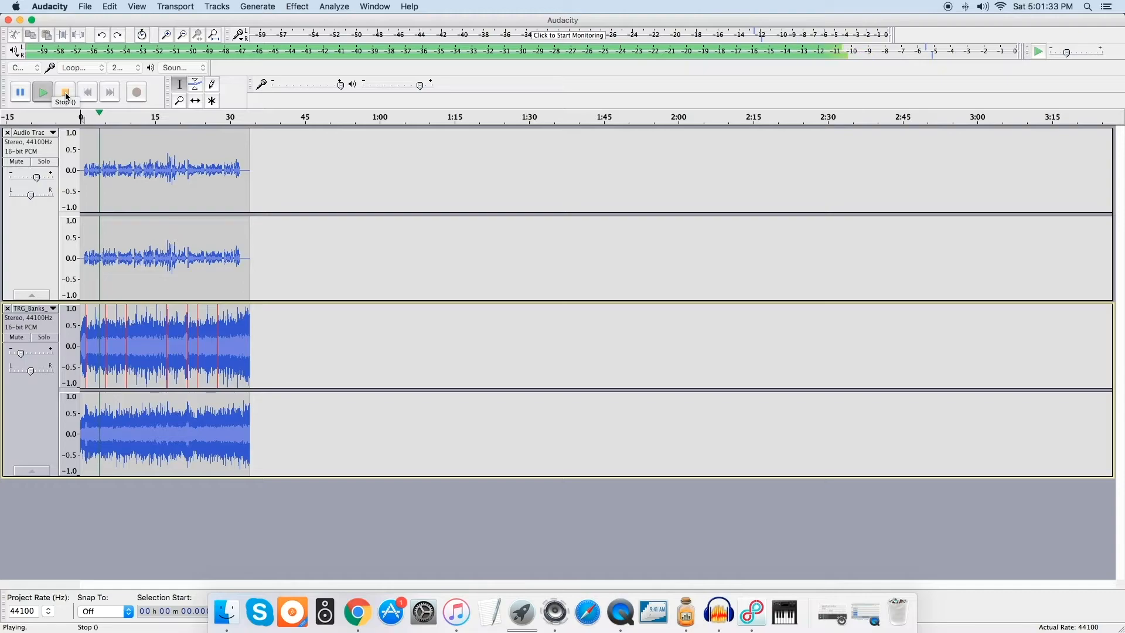
left_click(65, 94)
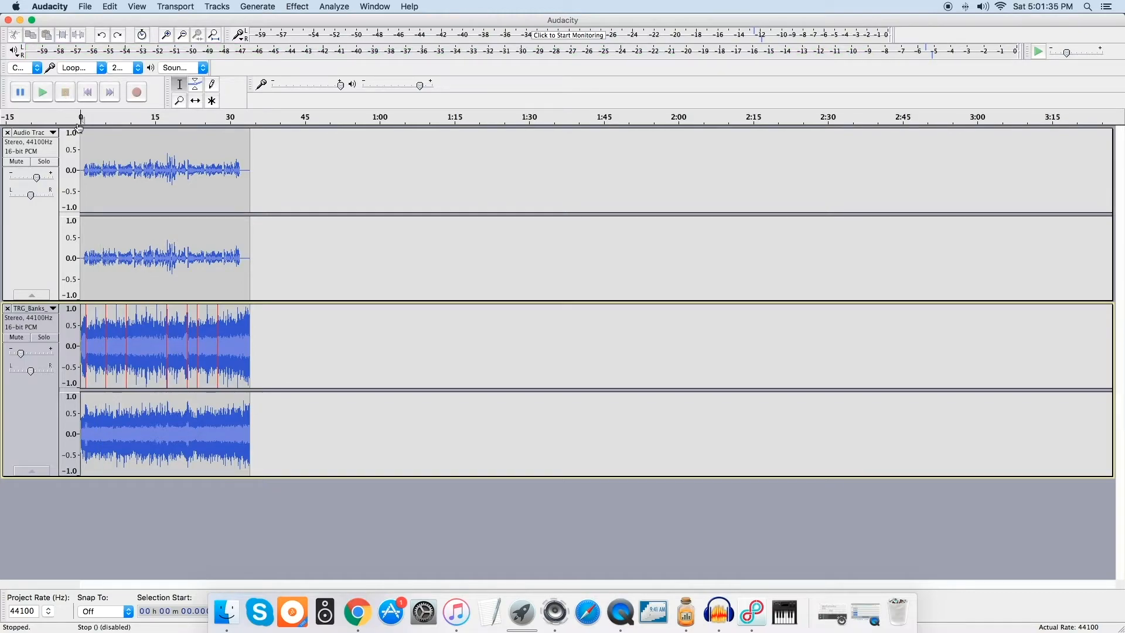
- Apply a Fade In to about the first 3 seconds of the TRG_Banks music track
left_click(95, 340)
left_click_drag(95, 339, 73, 340)
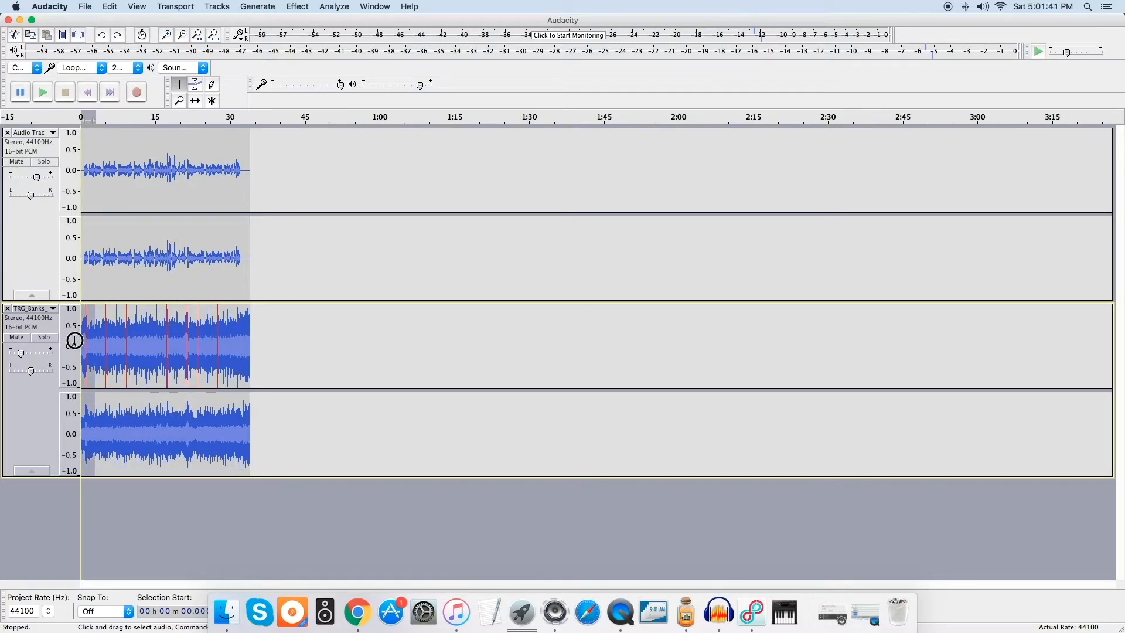
left_click(313, 6)
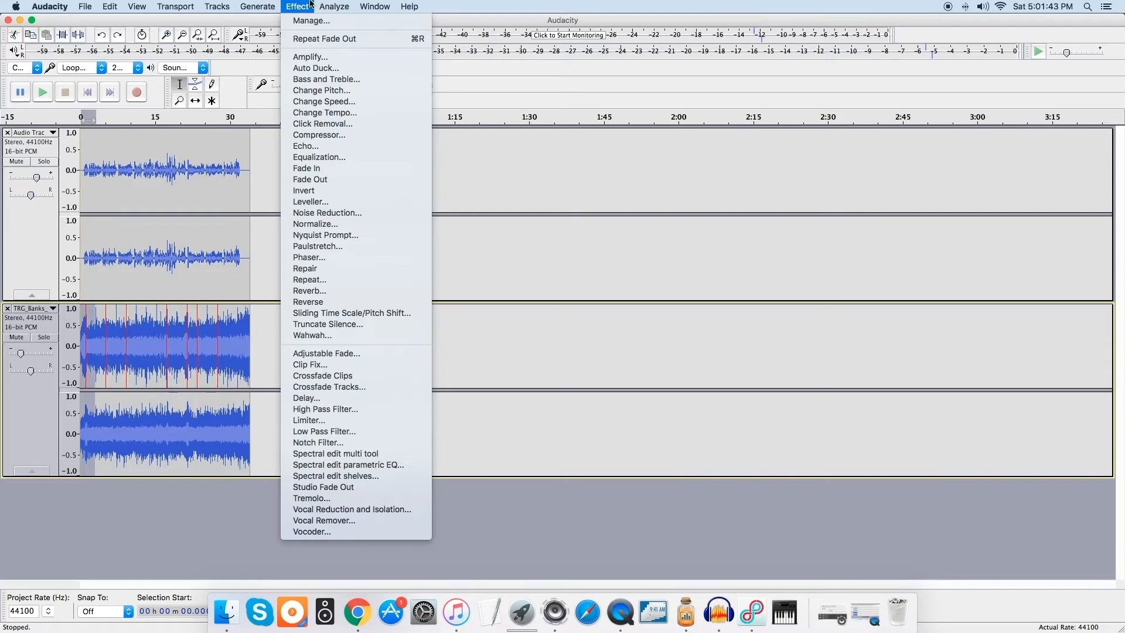
left_click(306, 168)
- Apply a Fade Out to the end of the music track, from about 29 seconds onward
left_click(251, 359)
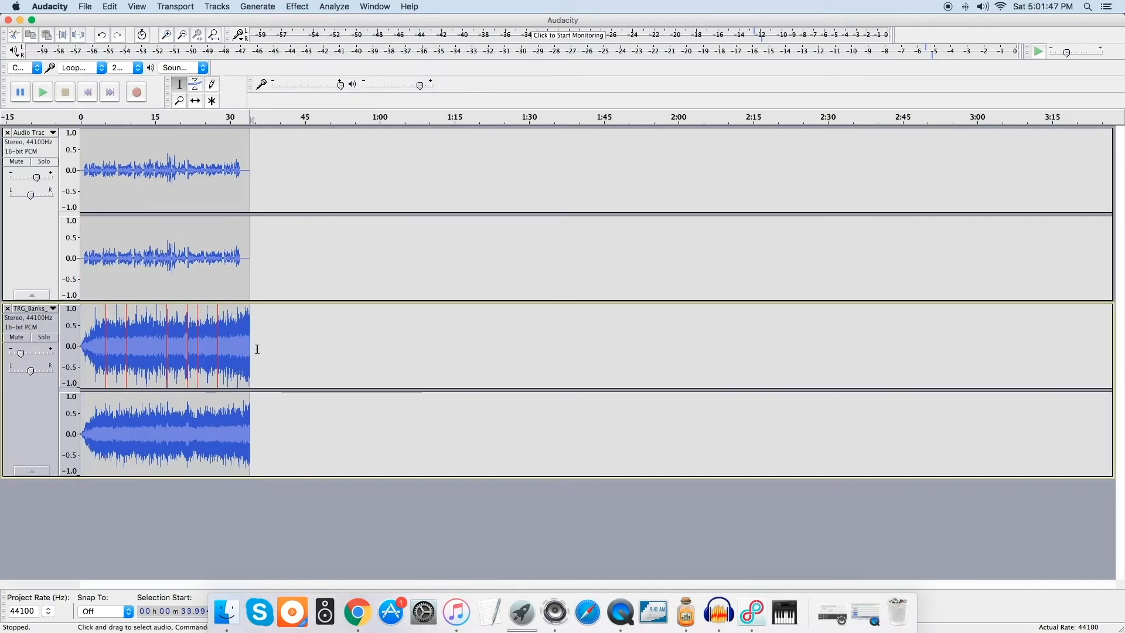
left_click_drag(261, 345, 227, 338)
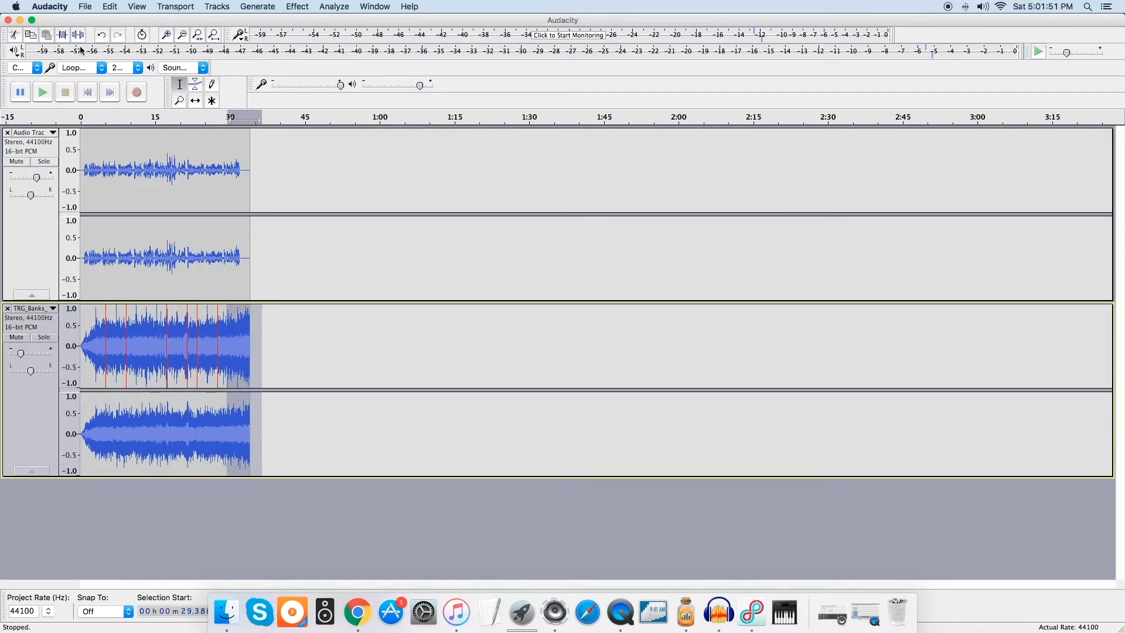
left_click(297, 6)
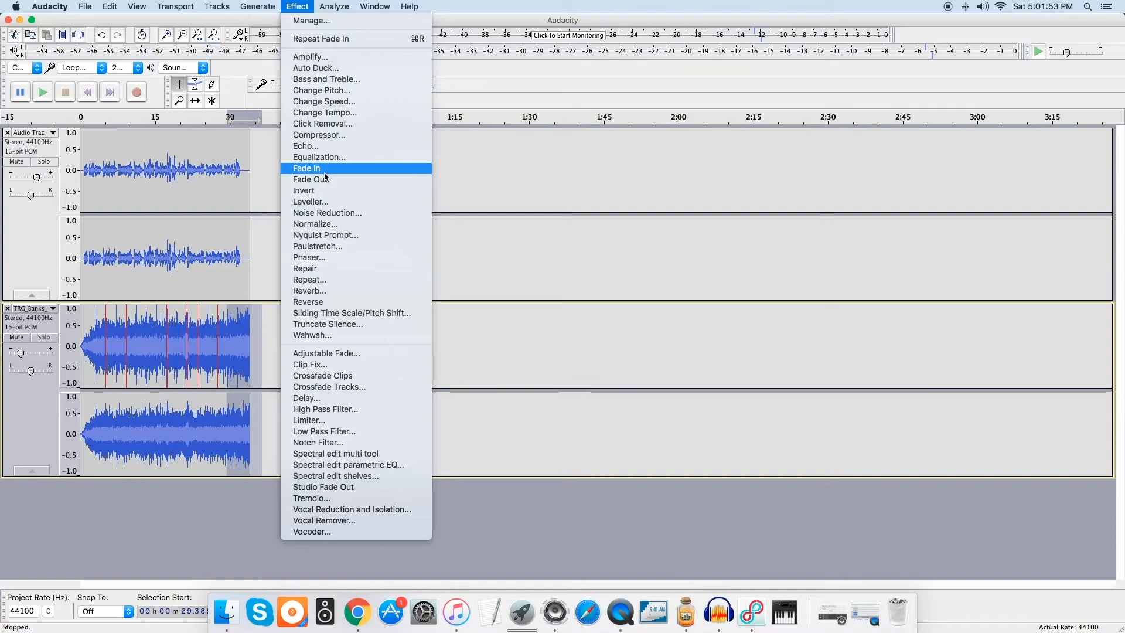
left_click(322, 179)
left_click(298, 352)
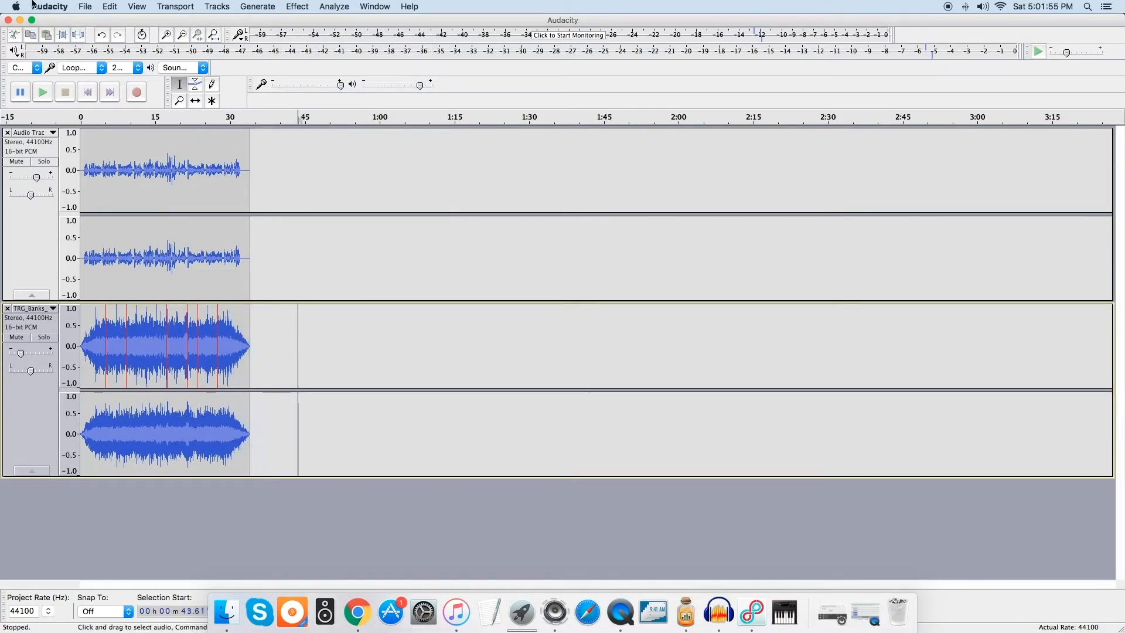
- Listen to both fades by playing the mix's opening from the start and its ending from about 29 seconds
left_click(86, 92)
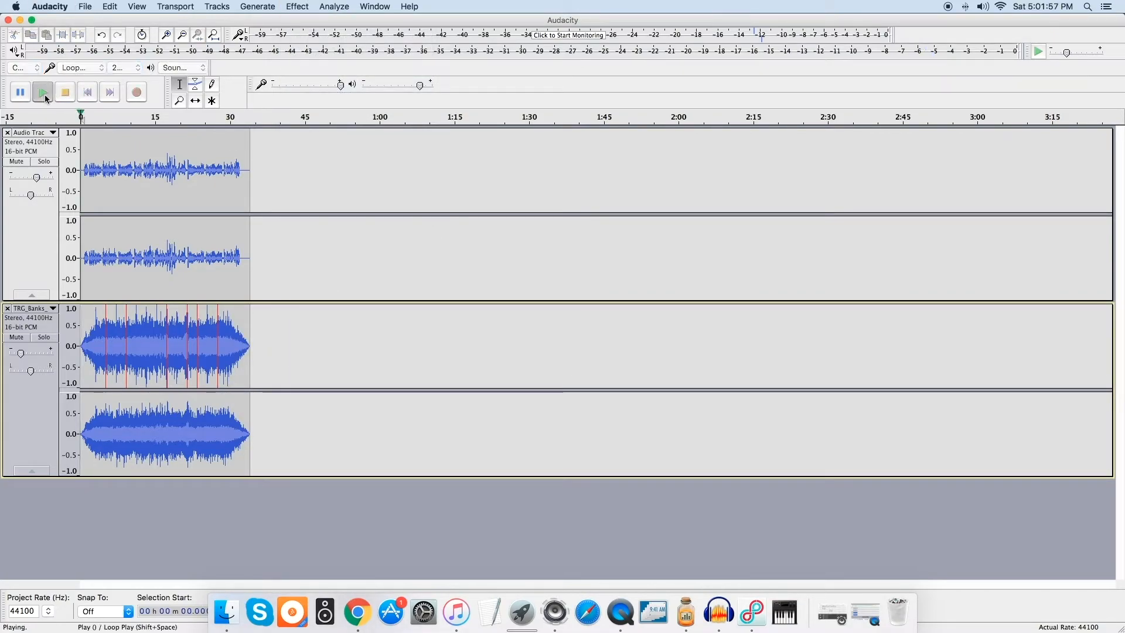
left_click(45, 94)
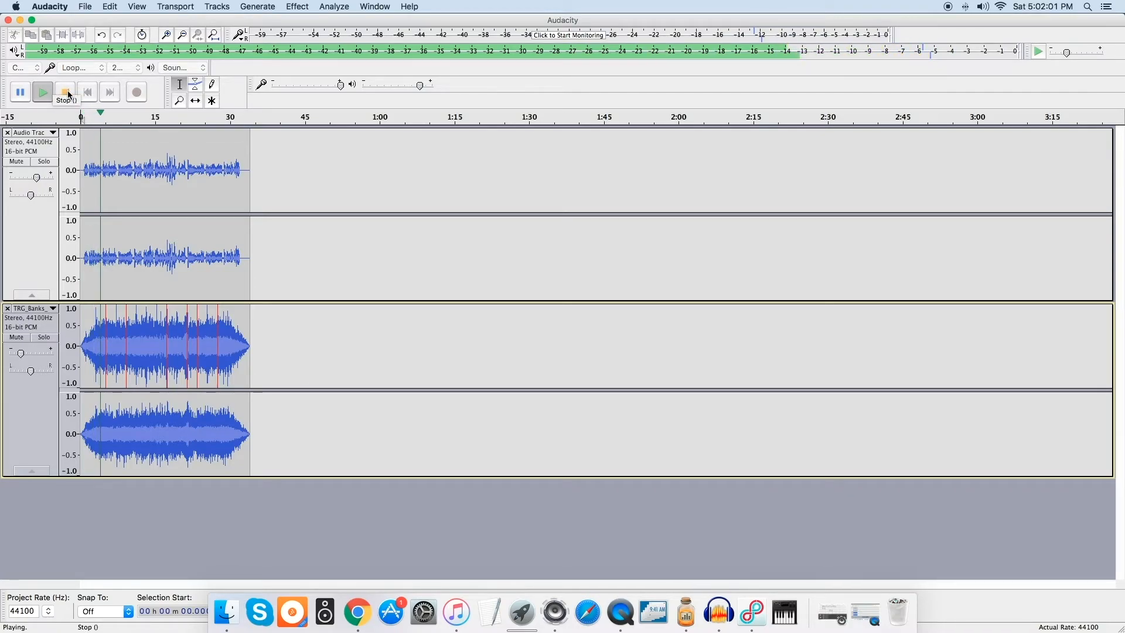
left_click(66, 93)
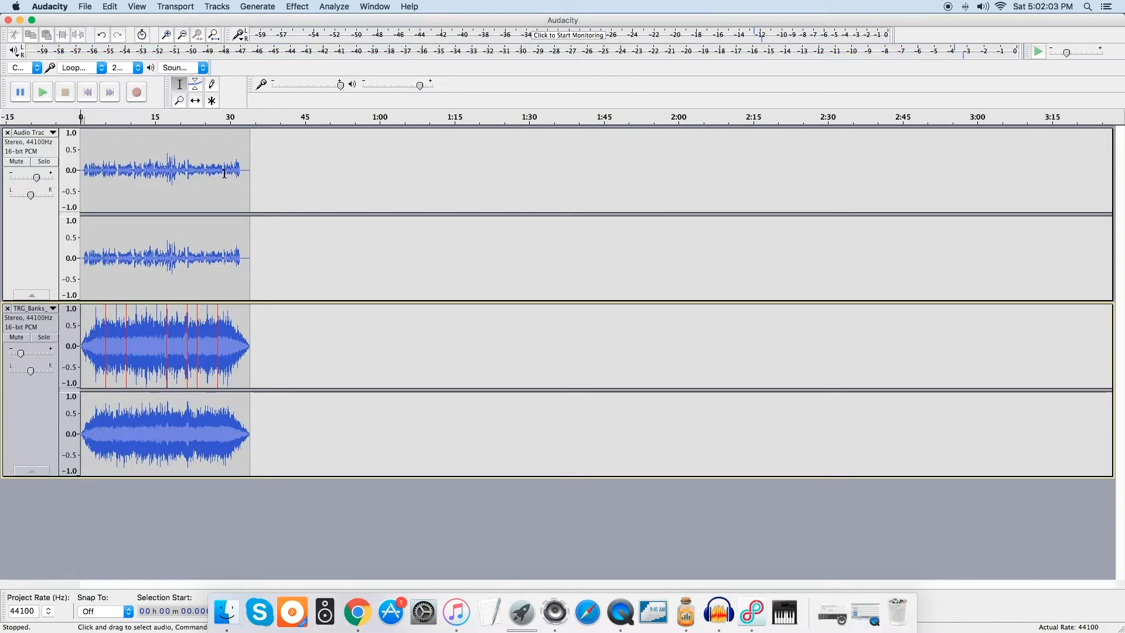
left_click(225, 174)
left_click(46, 98)
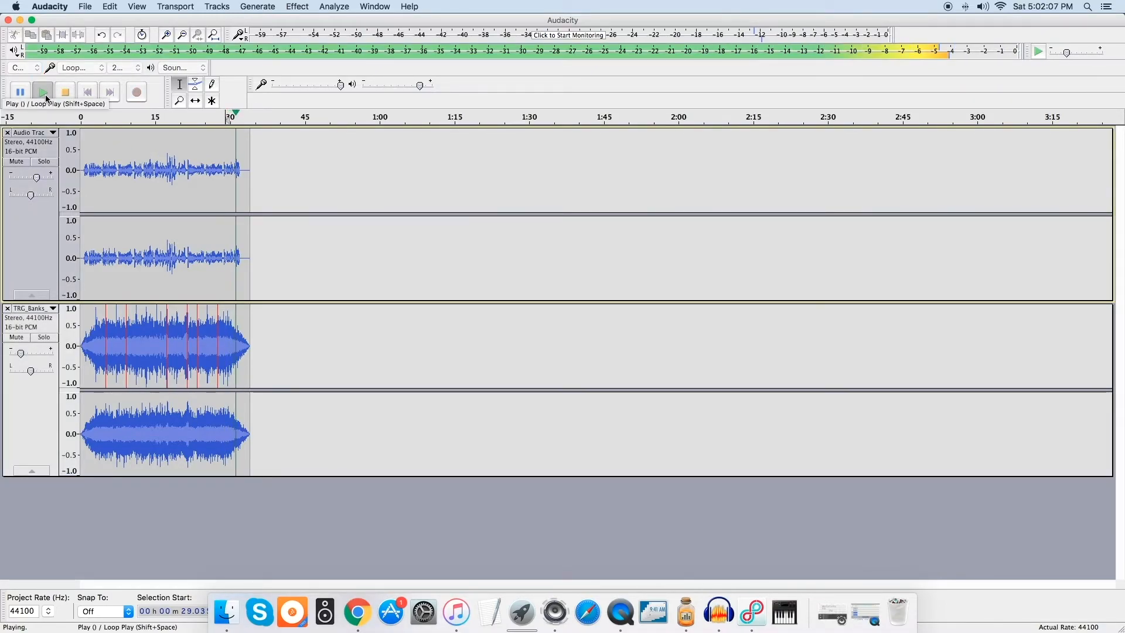
left_click(68, 97)
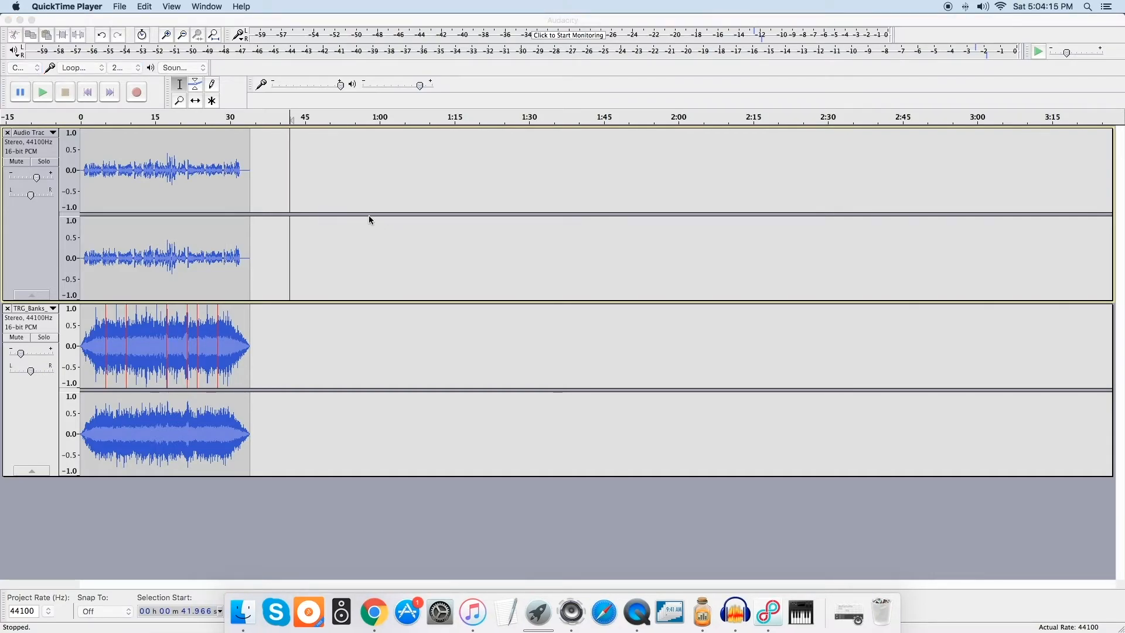
- Use the Envelope tool on the music track to taper its volume down to about half by 8 seconds
left_click(198, 90)
left_click(198, 90)
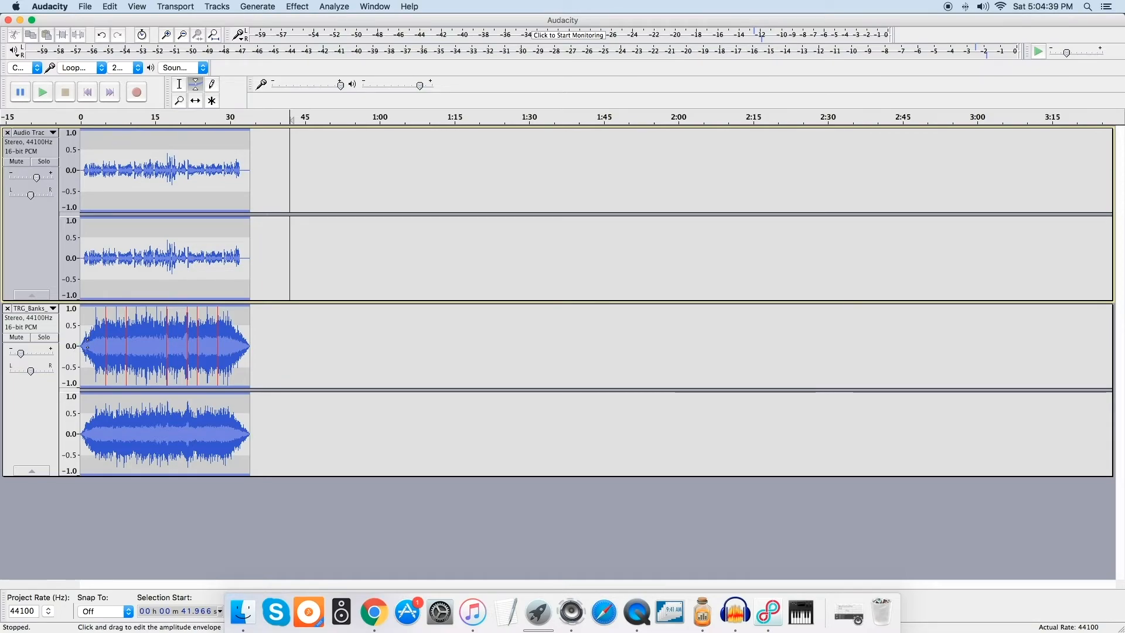
left_click_drag(90, 340, 106, 343)
left_click(118, 345)
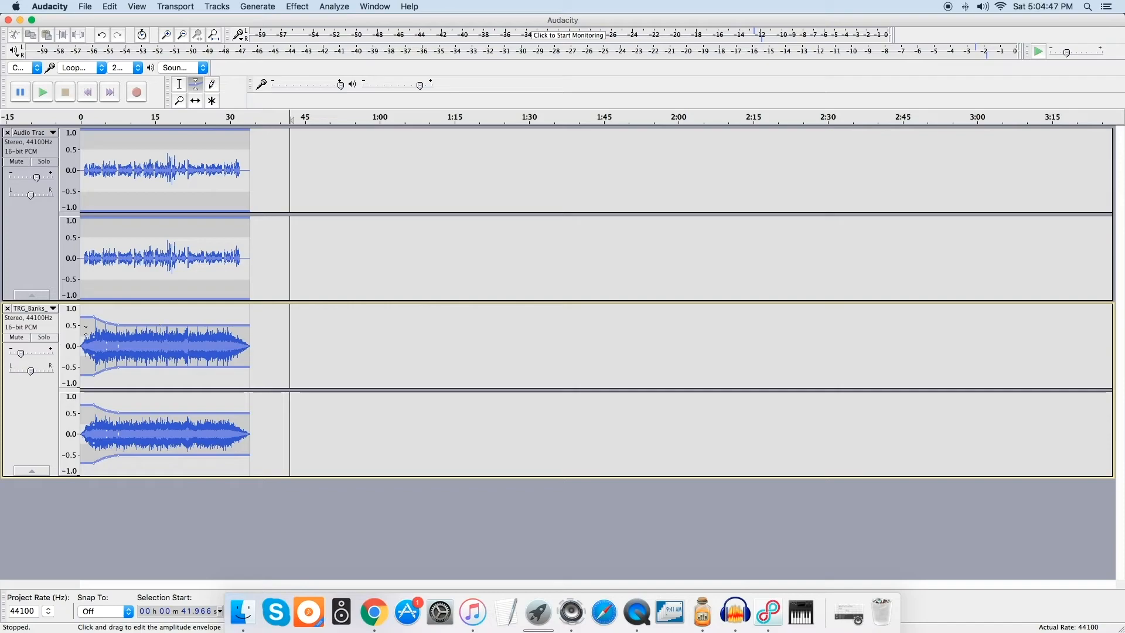
- Shape the music's envelope to swell between about 8 and 16 seconds, dip just after, and rise to a moderate level from about 21 seconds
left_click_drag(123, 323, 162, 333)
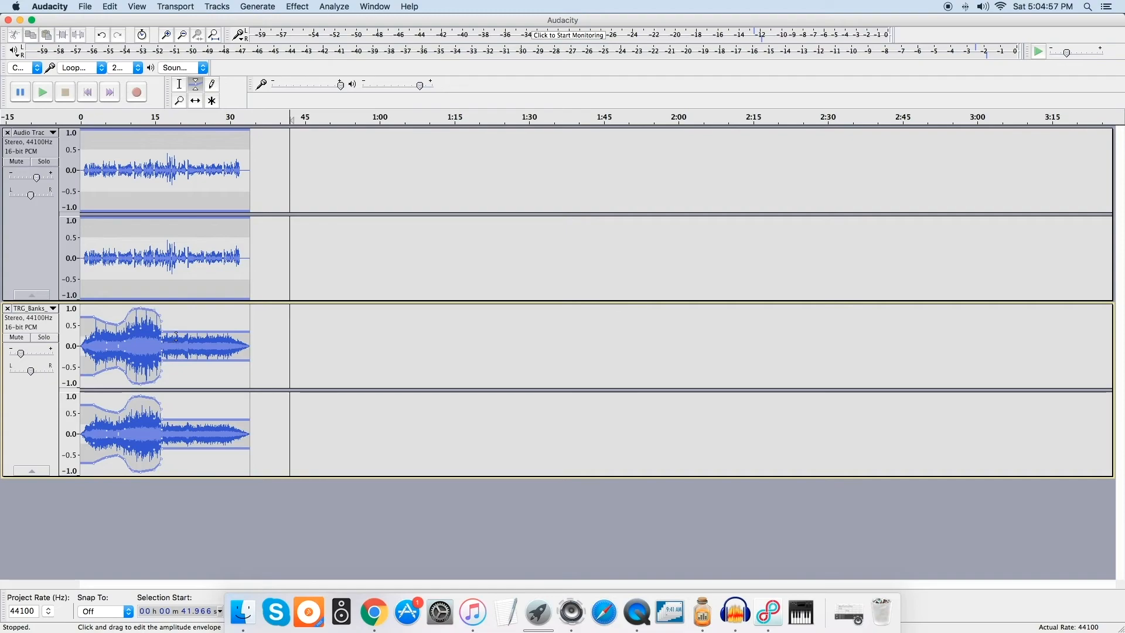
left_click(168, 325)
left_click(180, 325)
left_click(185, 319)
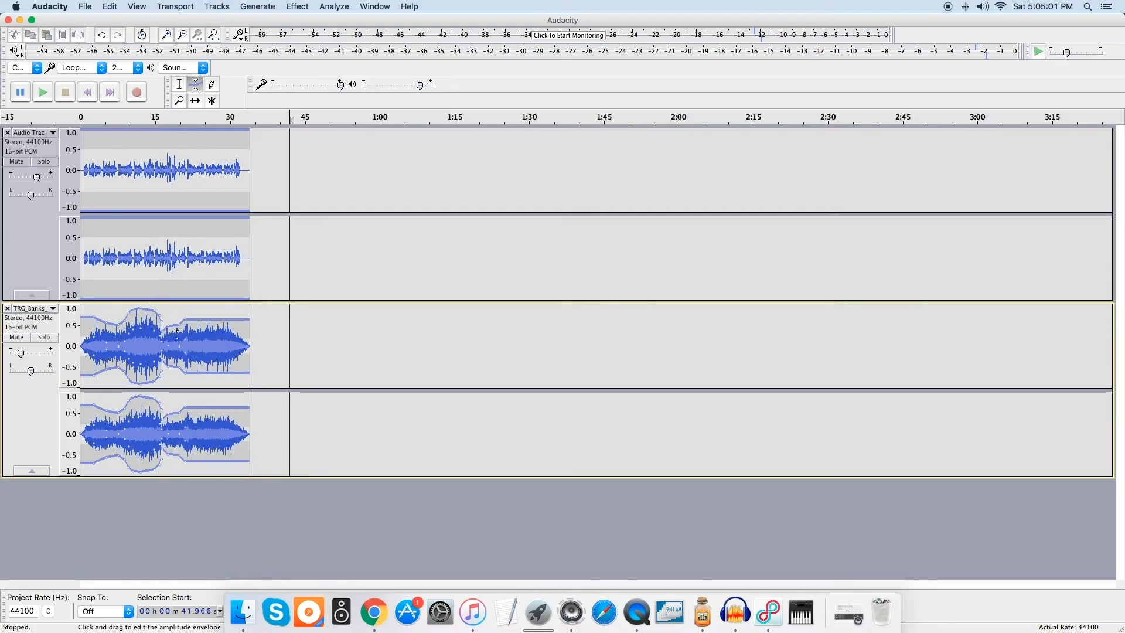
- Play the mix from the start through about 17 seconds to hear the envelope's volume changes, and stop playback
left_click(87, 92)
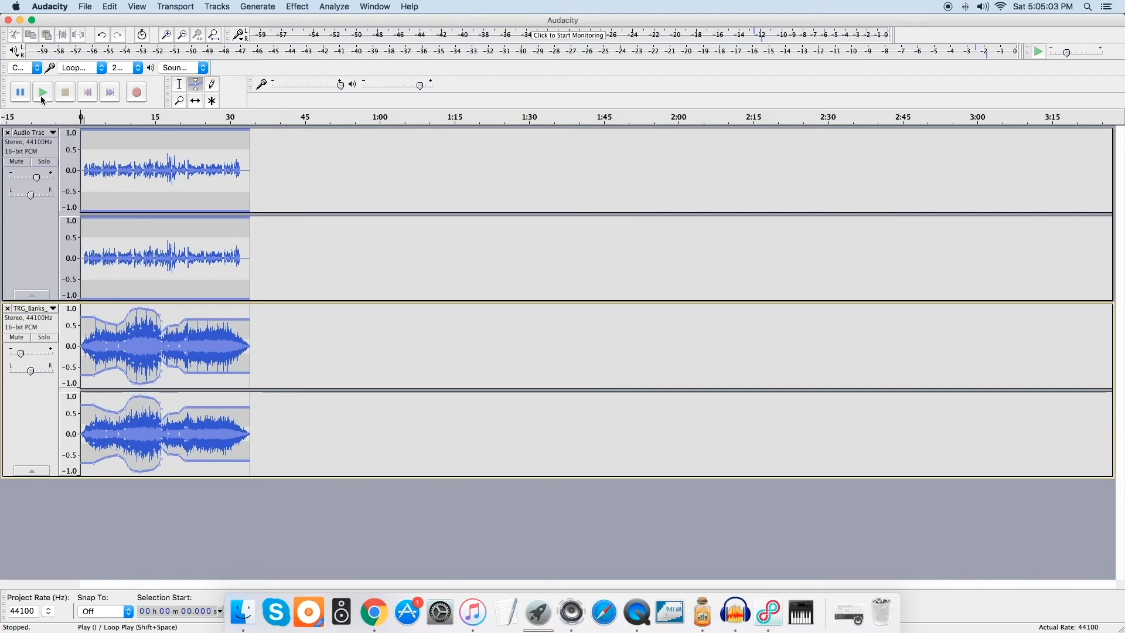
left_click(42, 99)
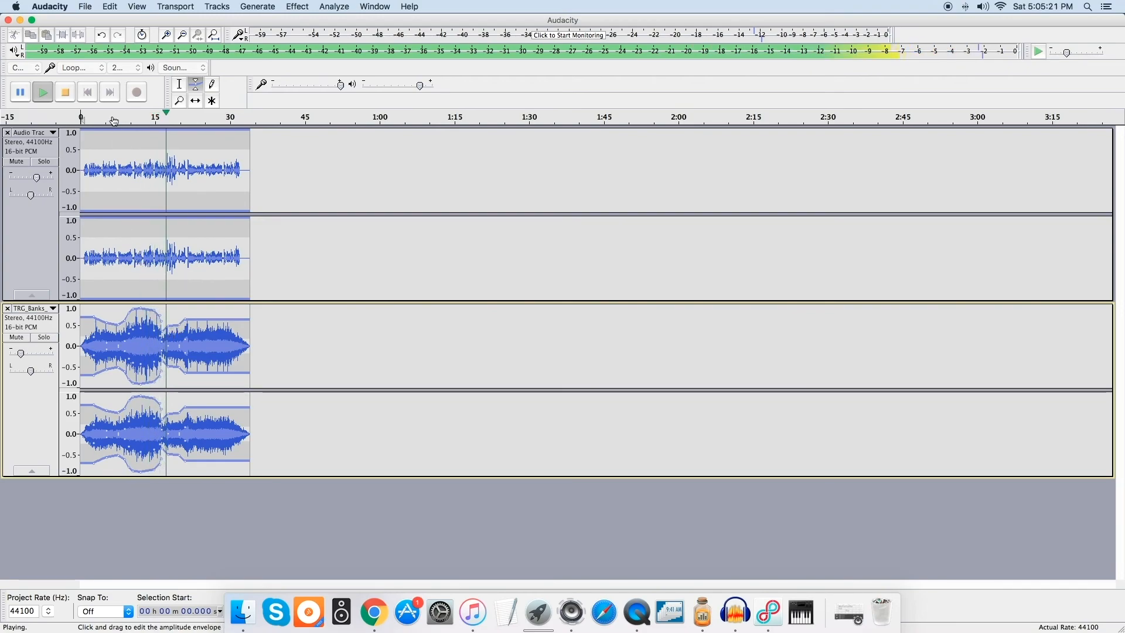
left_click(66, 93)
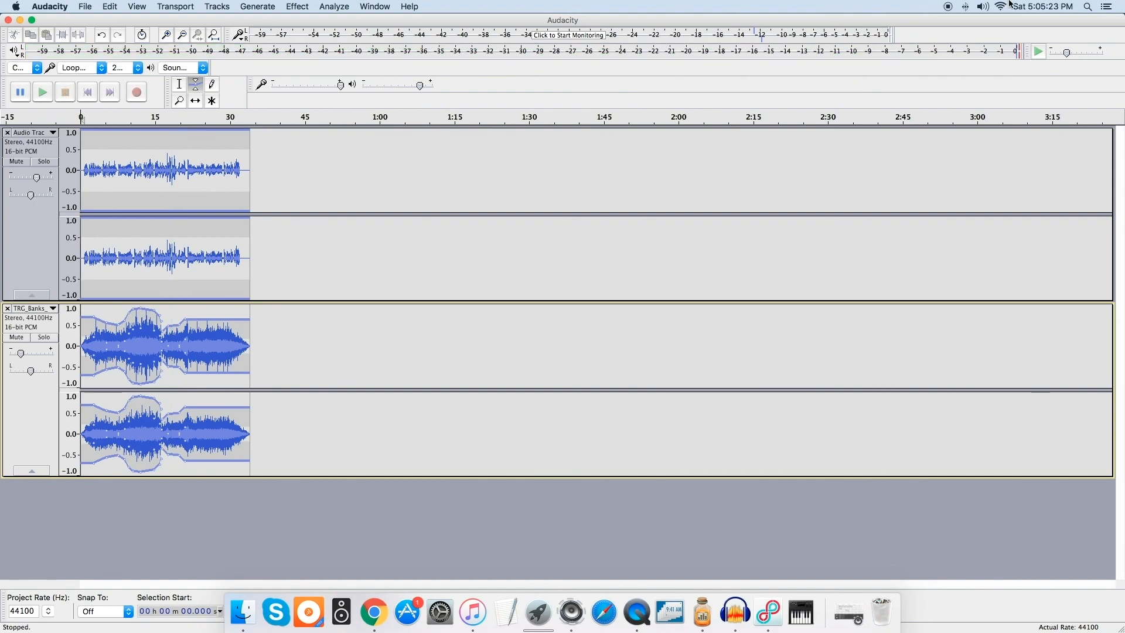